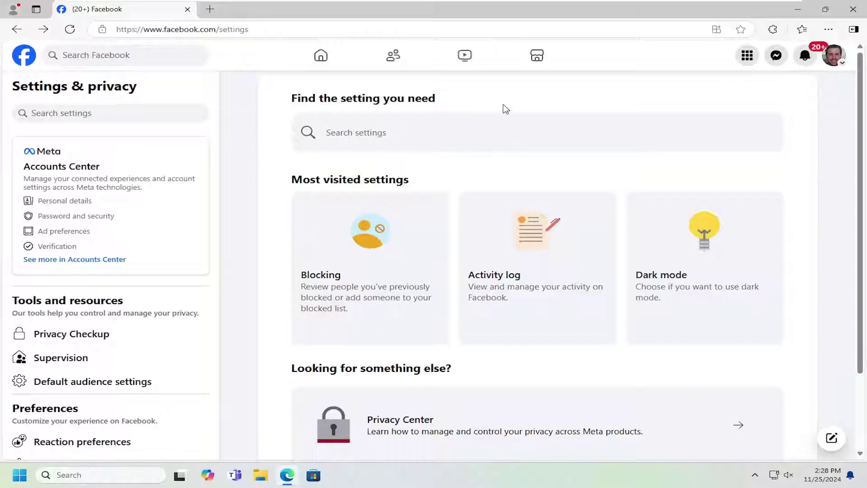
Go to Settings from the account menu and reach Accounts Center's Password and security page.
click(836, 58)
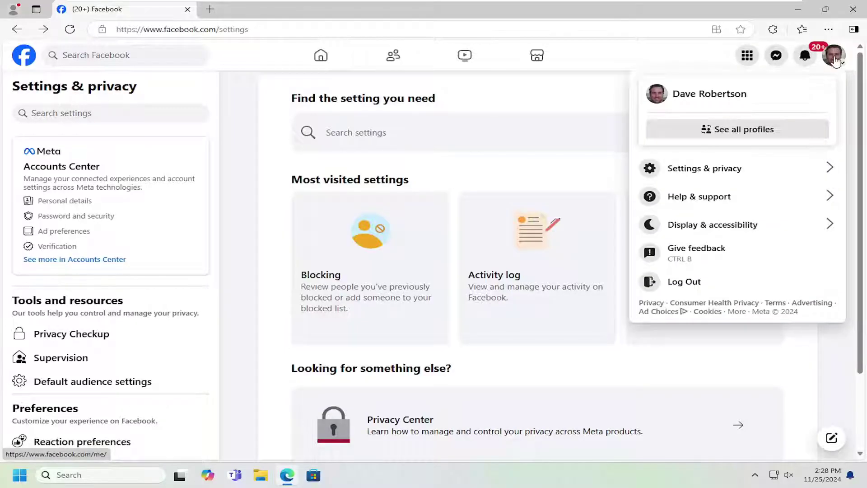
click(705, 171)
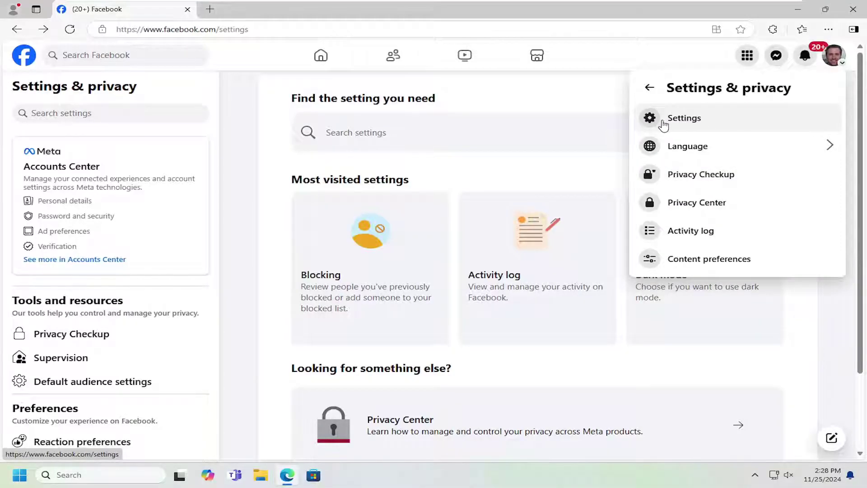
click(690, 127)
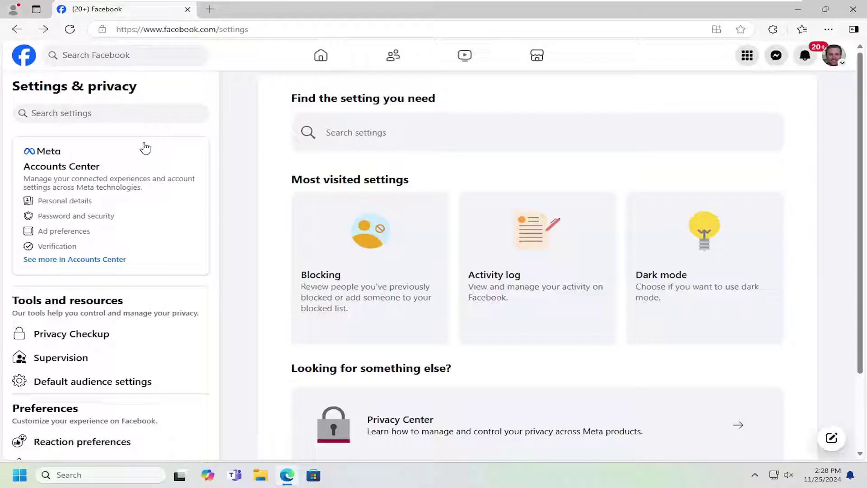
click(70, 219)
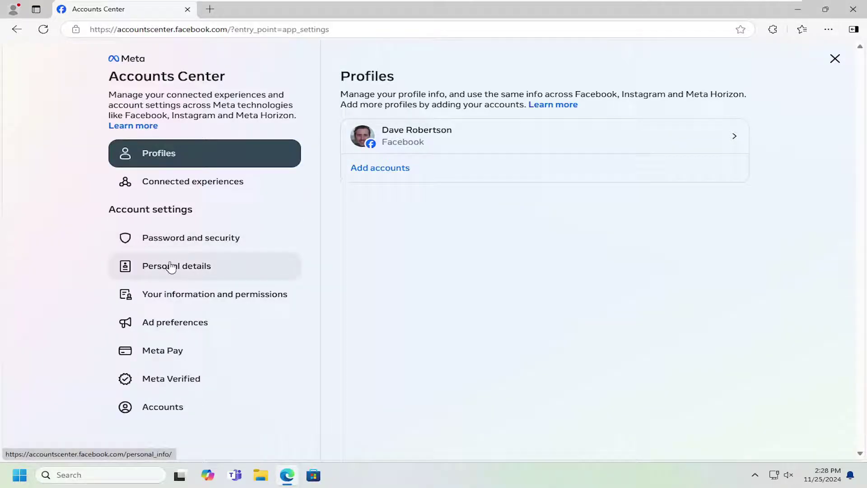
click(173, 241)
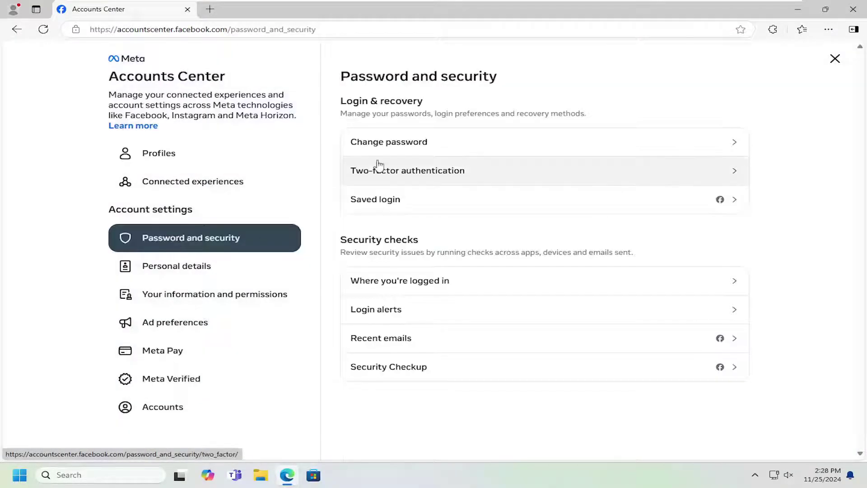
Open Saved login under Login & recovery in a new tab, showing the Facebook for Android login.
click(418, 206)
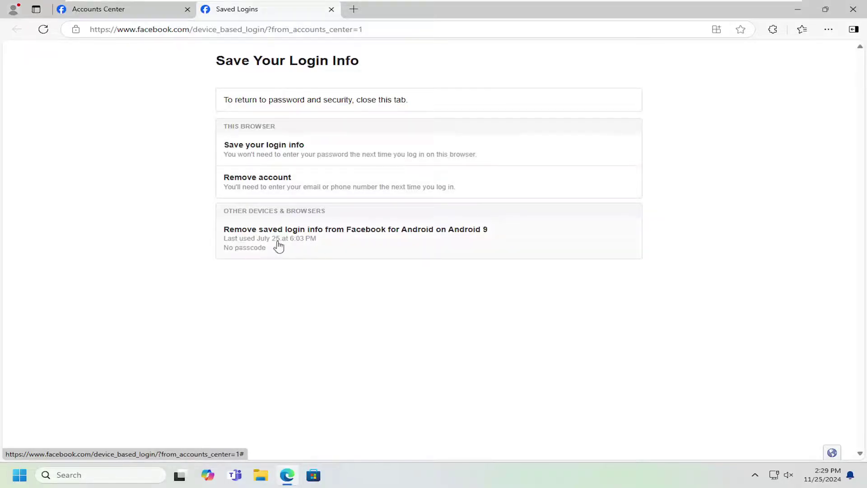
Remove the Facebook for Android saved login info and close the Saved Logins tab.
click(308, 248)
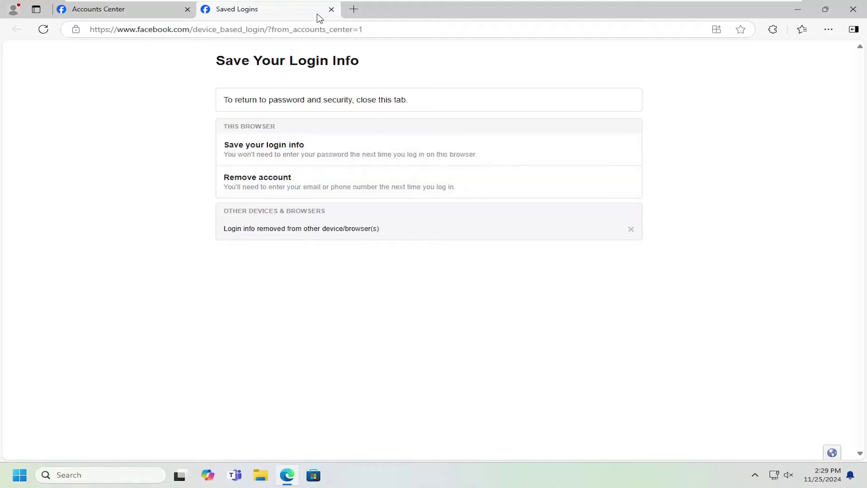
click(332, 10)
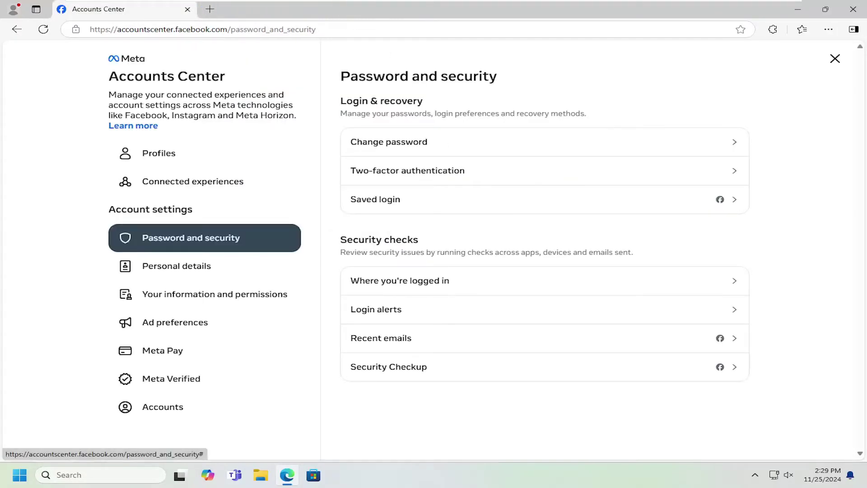